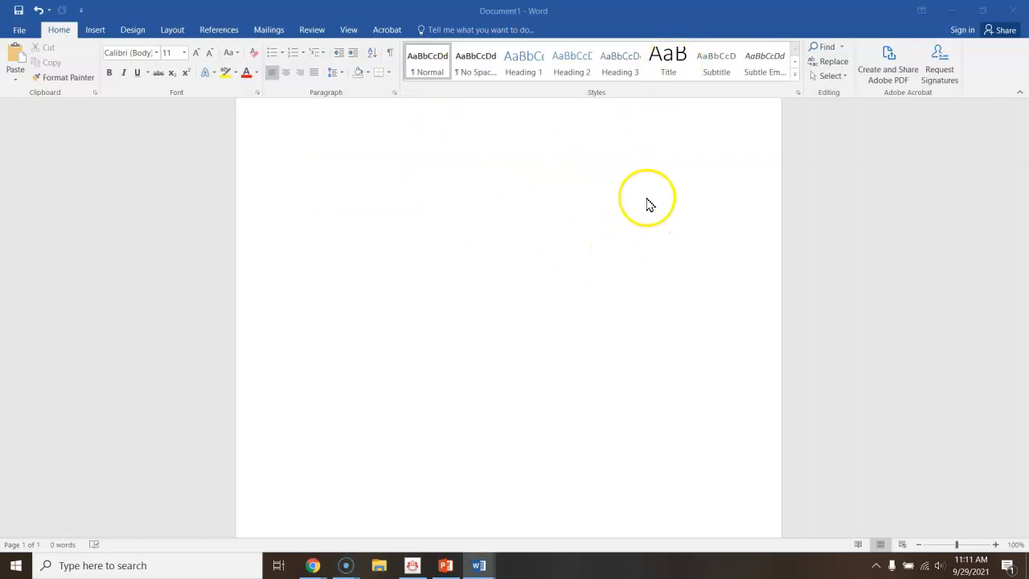
{"action": "left_click", "coordinate": [675, 56]}
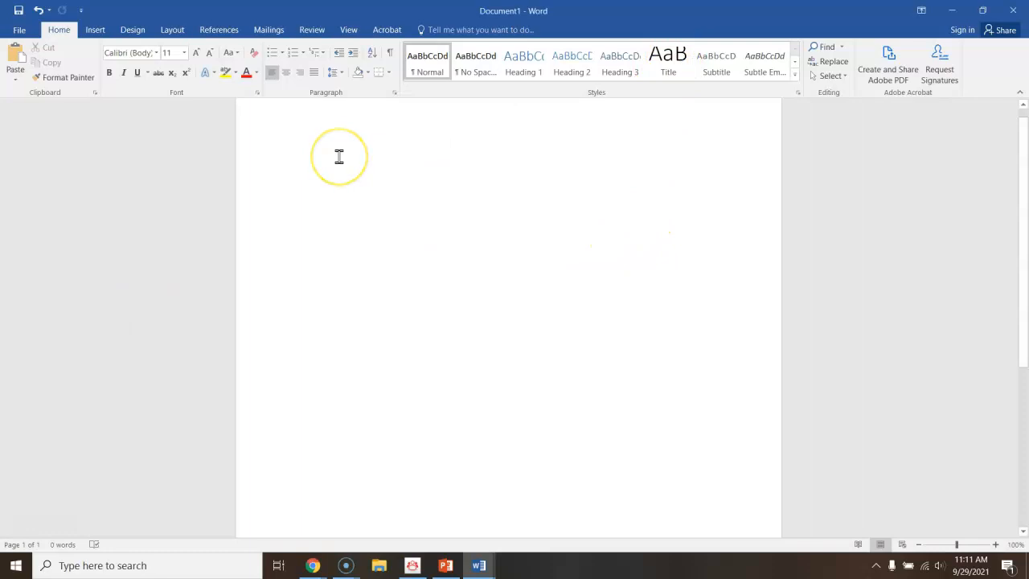
{"action": "type", "text": "Bird"}
{"action": "key", "text": "BackSpace"}
{"action": "key", "text": "BackSpace"}
{"action": "key", "text": "BackSpace"}
{"action": "key", "text": "BackSpace"}
Add the document title "Birds of Maine" using the Title style and start a new line.
{"action": "left_click", "coordinate": [667, 53]}
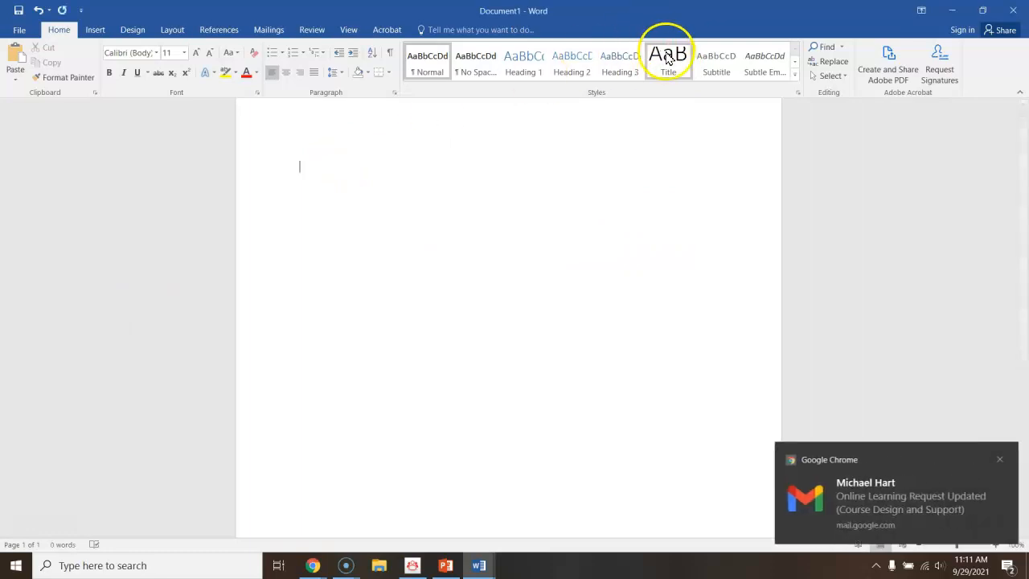
{"action": "left_click", "coordinate": [531, 189]}
{"action": "type", "text": "Birds of Maine"}
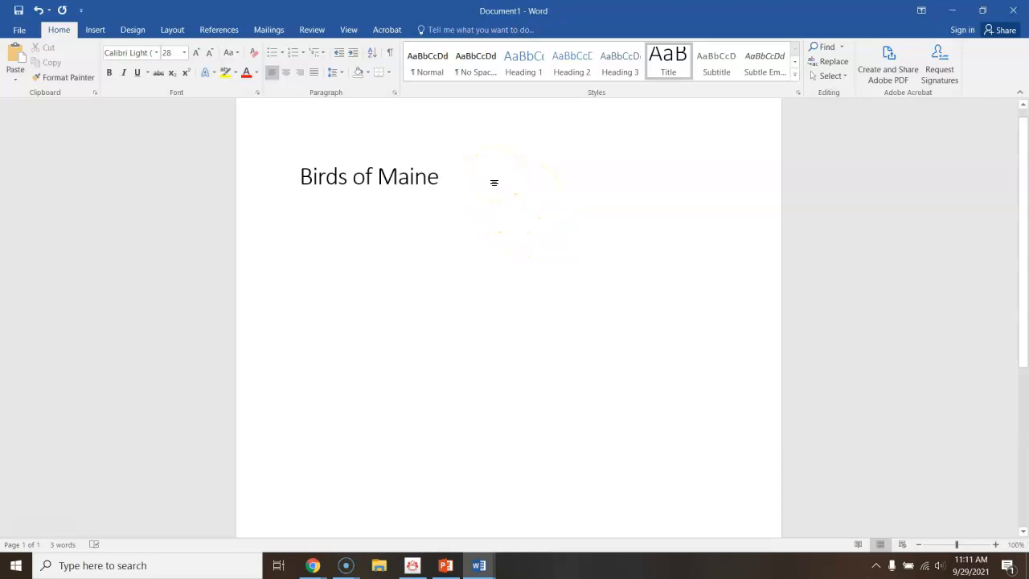
{"action": "key", "text": "Return"}
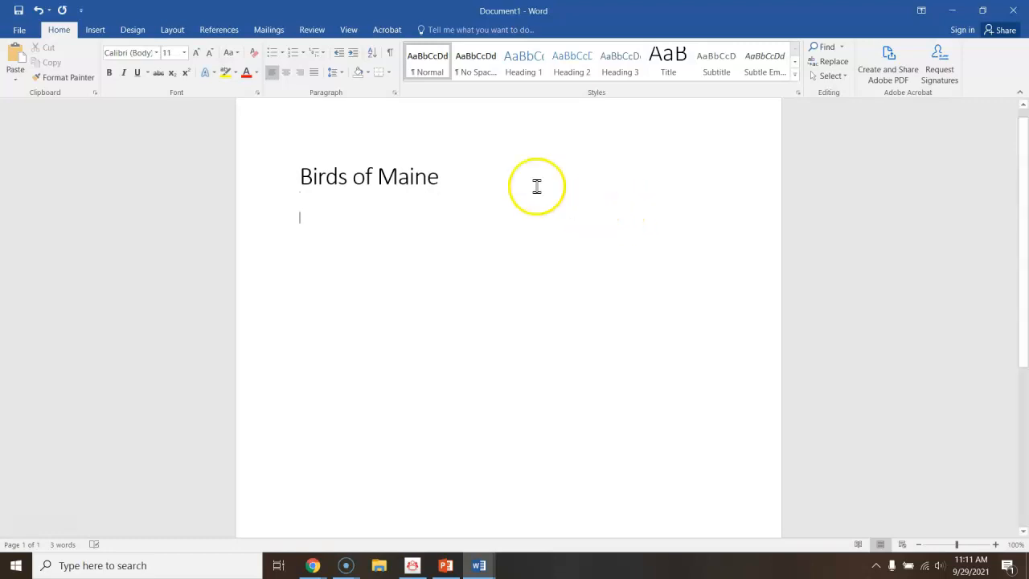
Add the Heading 1 heading "Blue Heron" below the title and start a new line.
{"action": "left_click", "coordinate": [520, 66]}
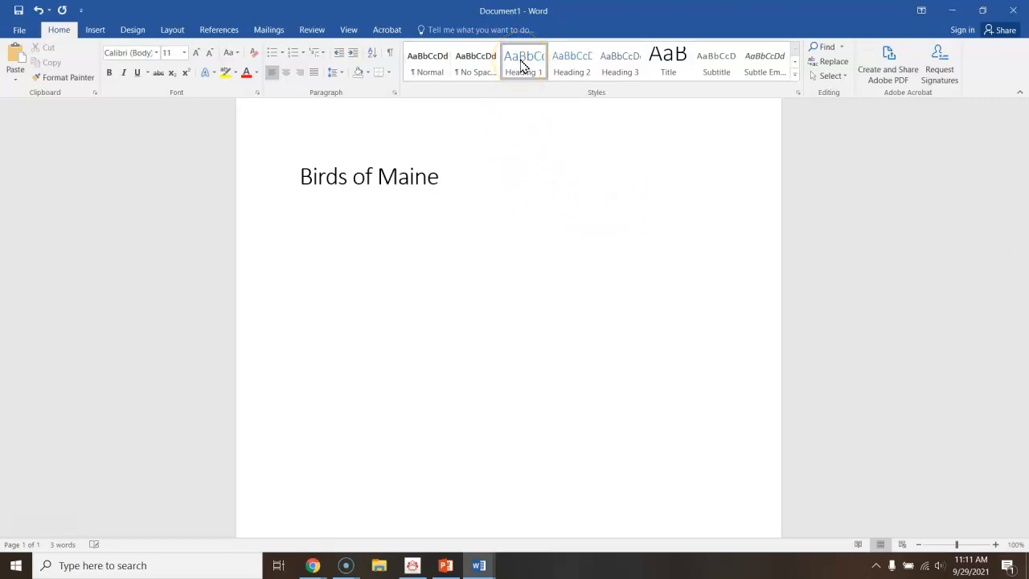
{"action": "type", "text": "Blue Heron"}
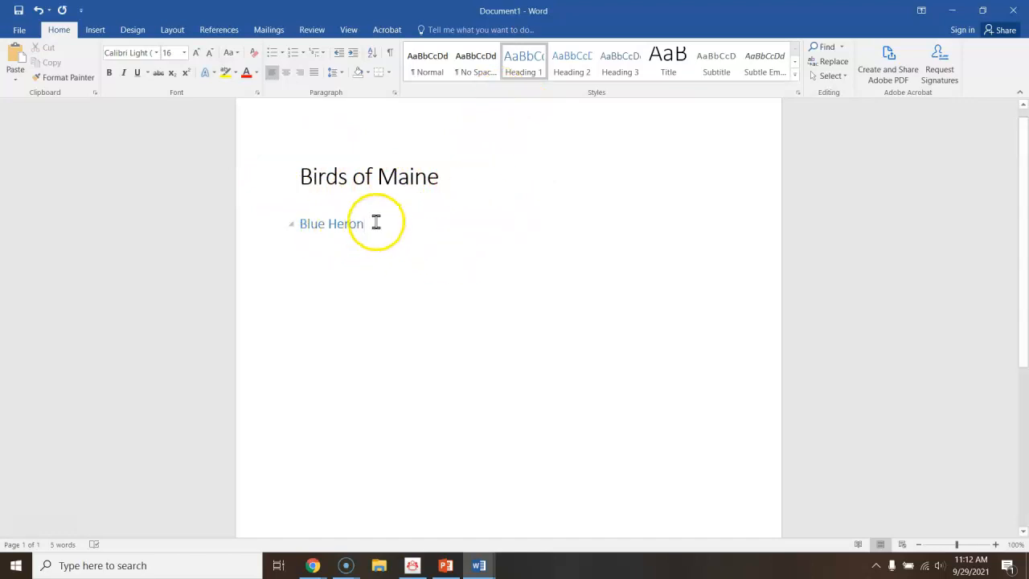
{"action": "key", "text": "Return"}
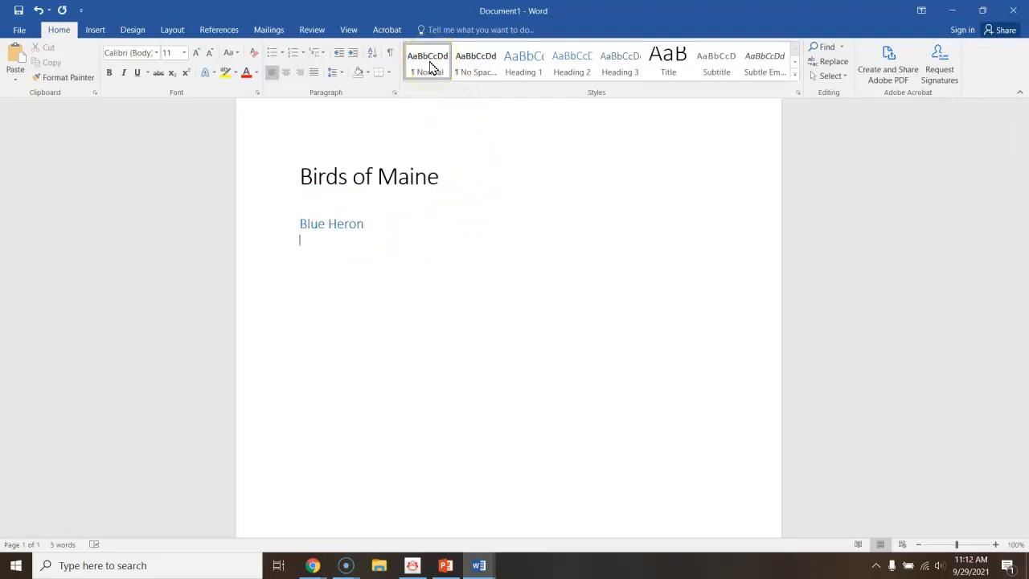
Write the paragraph "Blue Herons are often found near bodies of water." under the Blue Heron heading, followed by a blank line.
{"action": "type", "text": "Blue heron"}
{"action": "key", "text": "BackSpace"}
{"action": "key", "text": "BackSpace"}
{"action": "key", "text": "BackSpace"}
{"action": "key", "text": "BackSpace"}
{"action": "key", "text": "BackSpace"}
{"action": "type", "text": "Herons are often found near bodies of water."}
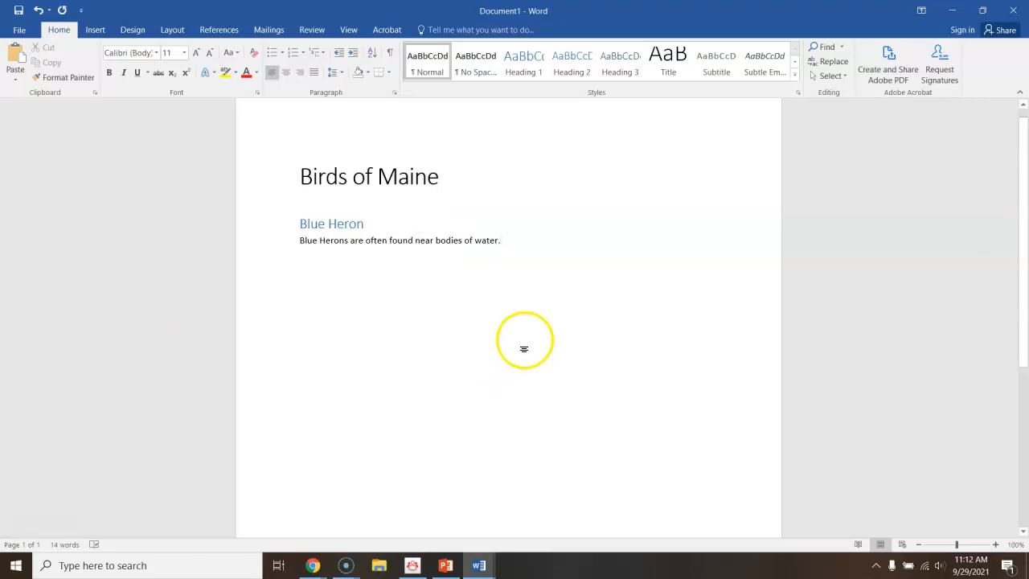
{"action": "key", "text": "Return"}
{"action": "key", "text": "Return"}
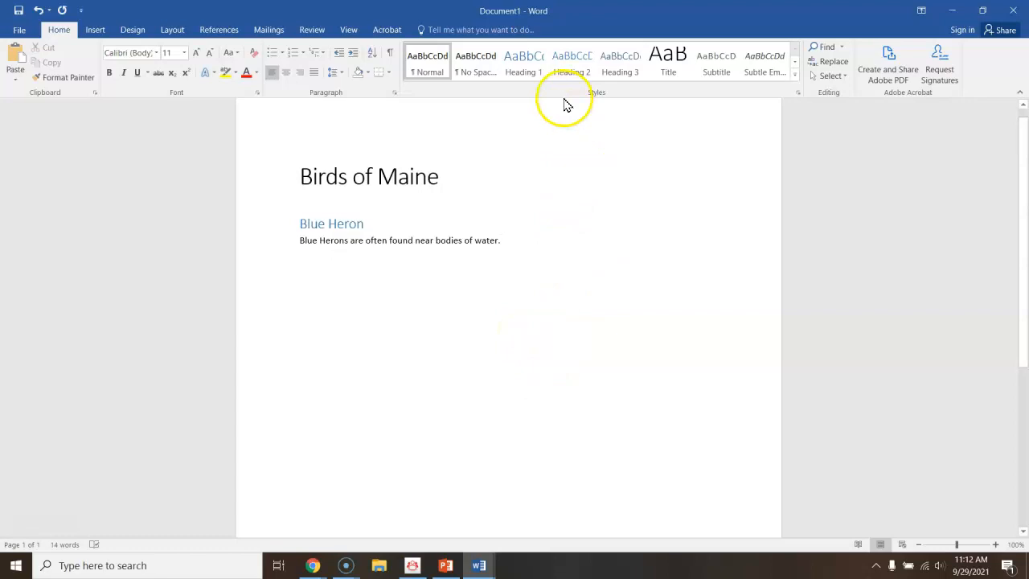
Add the Heading 2 heading "Bald Eagle" and start a new line.
{"action": "left_click", "coordinate": [574, 73]}
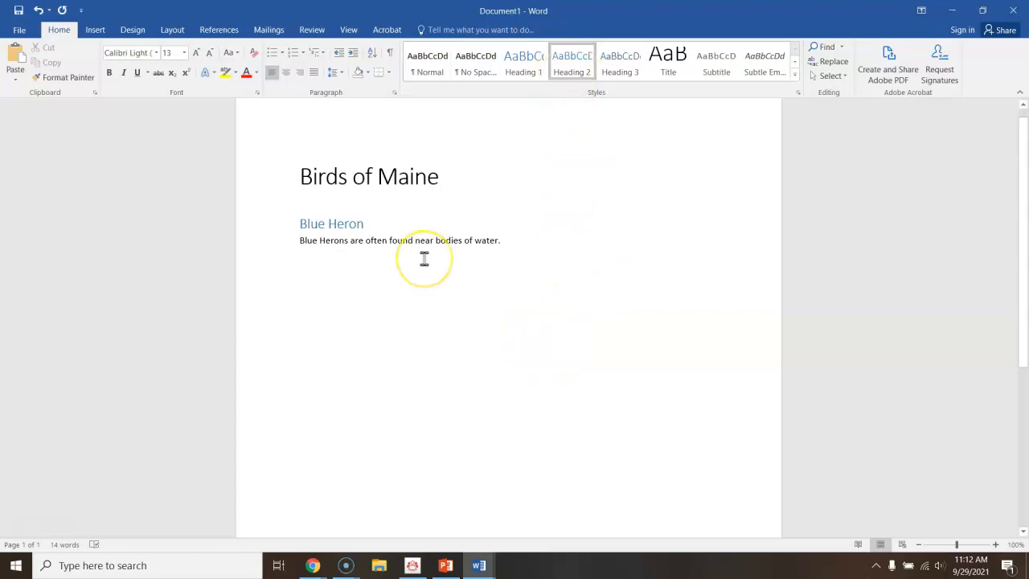
{"action": "type", "text": "Bald"}
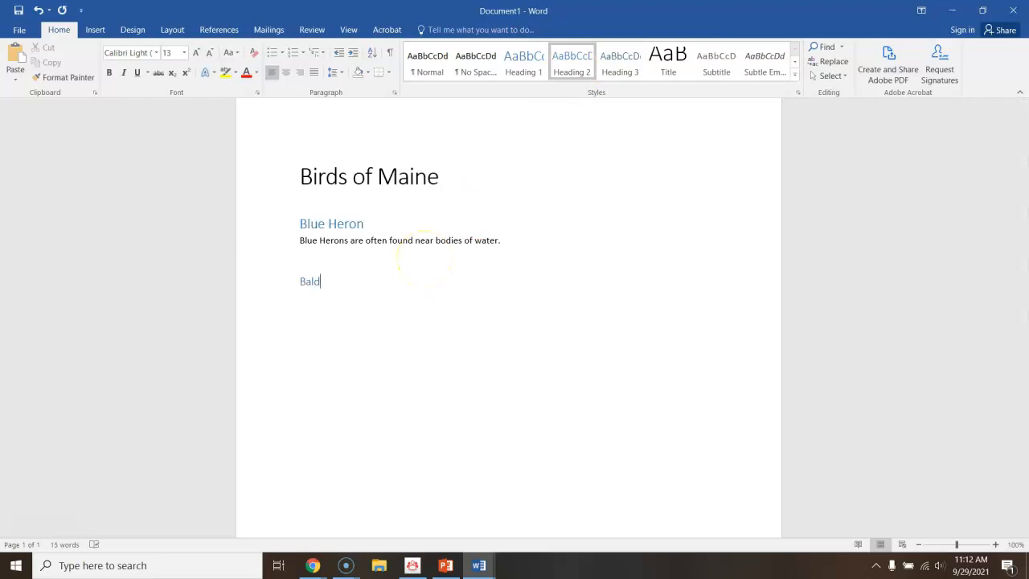
{"action": "type", "text": " Eagle"}
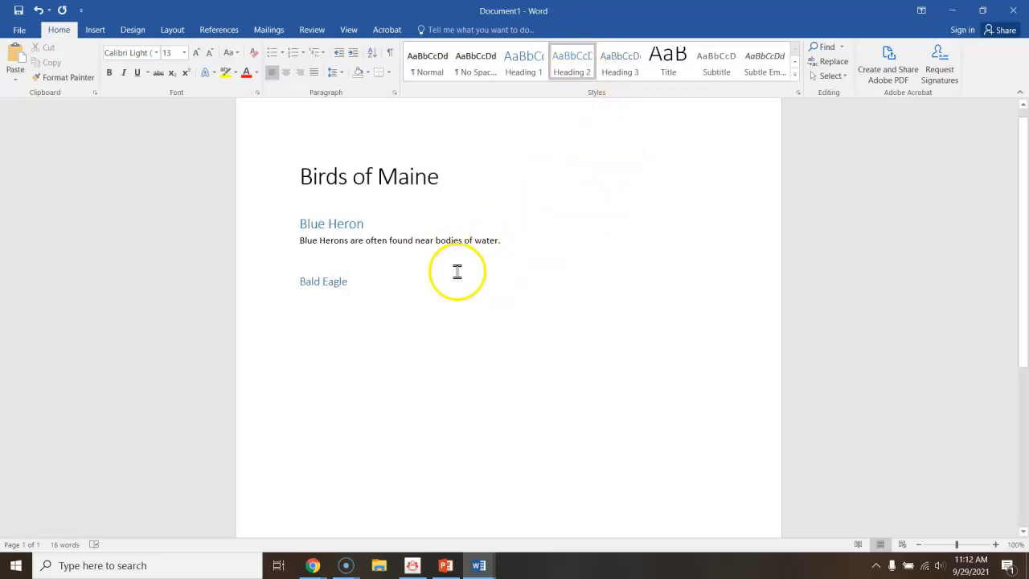
{"action": "key", "text": "Return"}
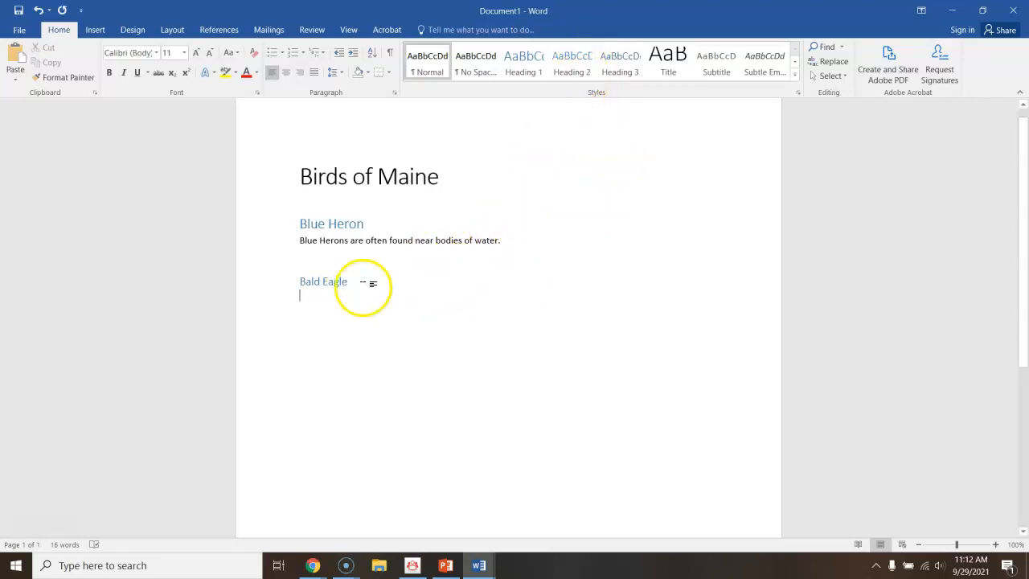
Write the Normal-style paragraph "Bald Eagles eat fish." under the Bald Eagle heading.
{"action": "left_click", "coordinate": [427, 70]}
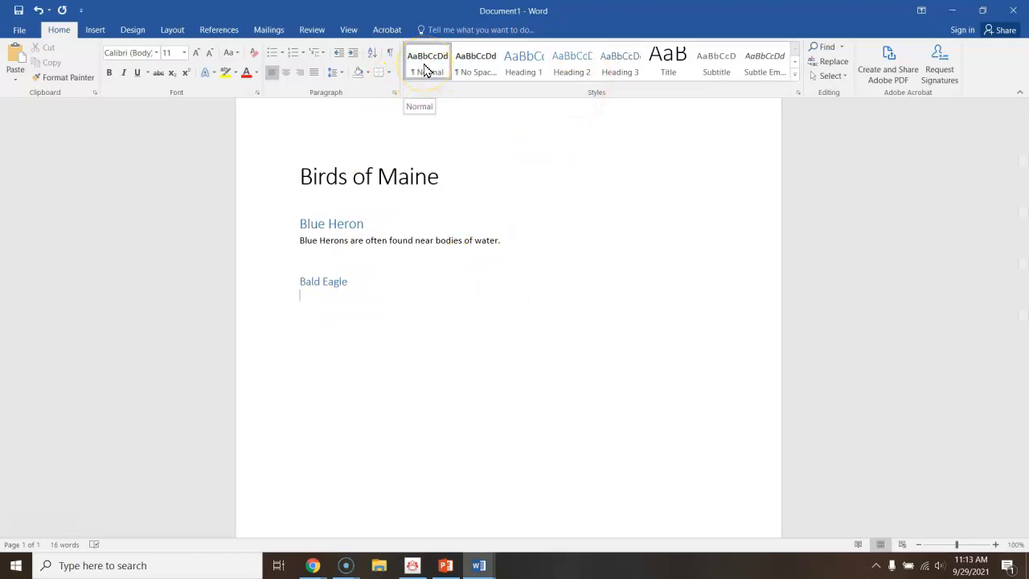
{"action": "left_click", "coordinate": [424, 324]}
{"action": "type", "text": "Bald Eagle"}
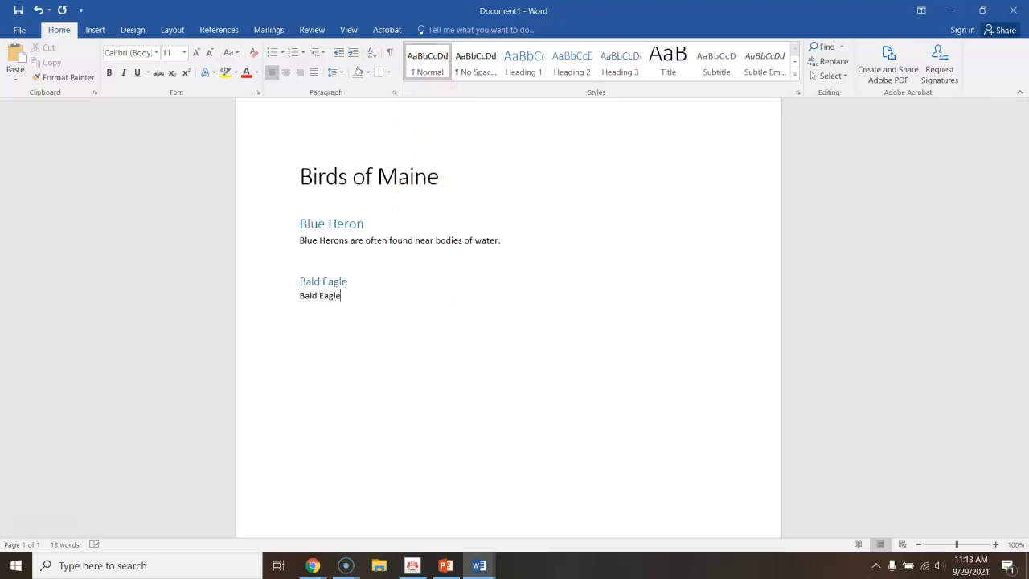
{"action": "type", "text": "s eat fish."}
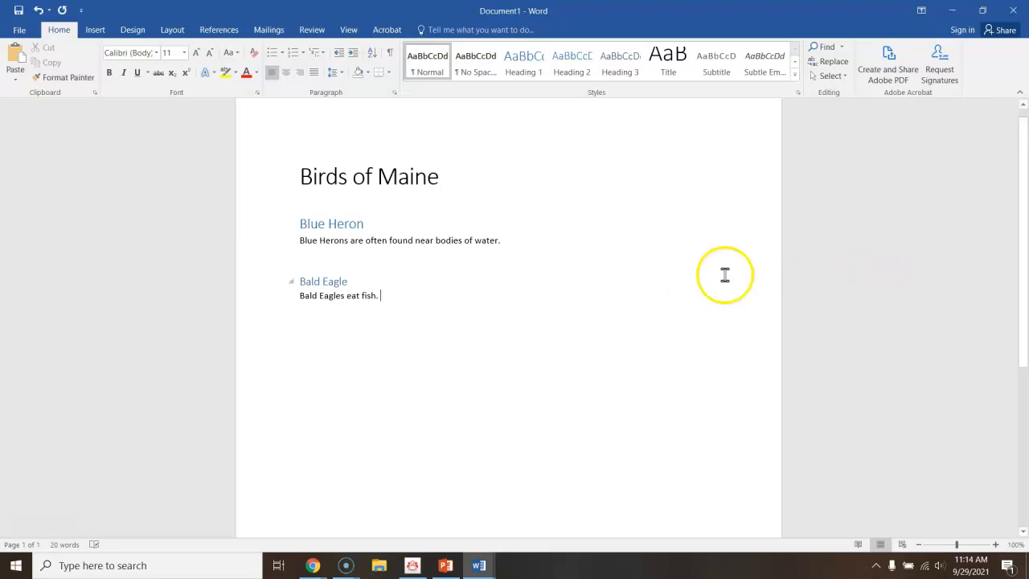
Insert a Creative Commons online picture of a blue heron on a new line below the Blue Heron paragraph.
{"action": "left_click", "coordinate": [510, 239]}
{"action": "key", "text": "Return"}
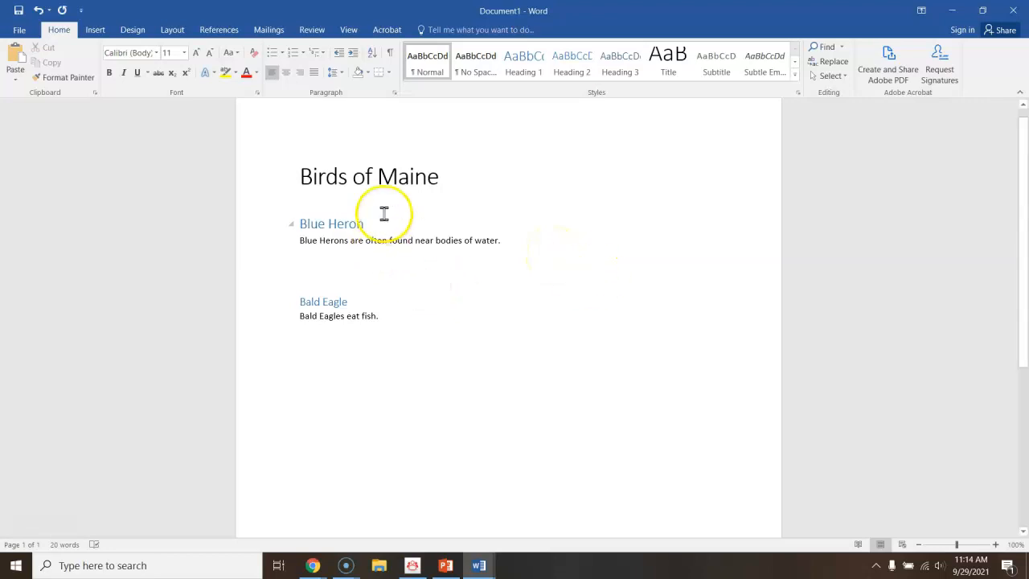
{"action": "left_click", "coordinate": [95, 30]}
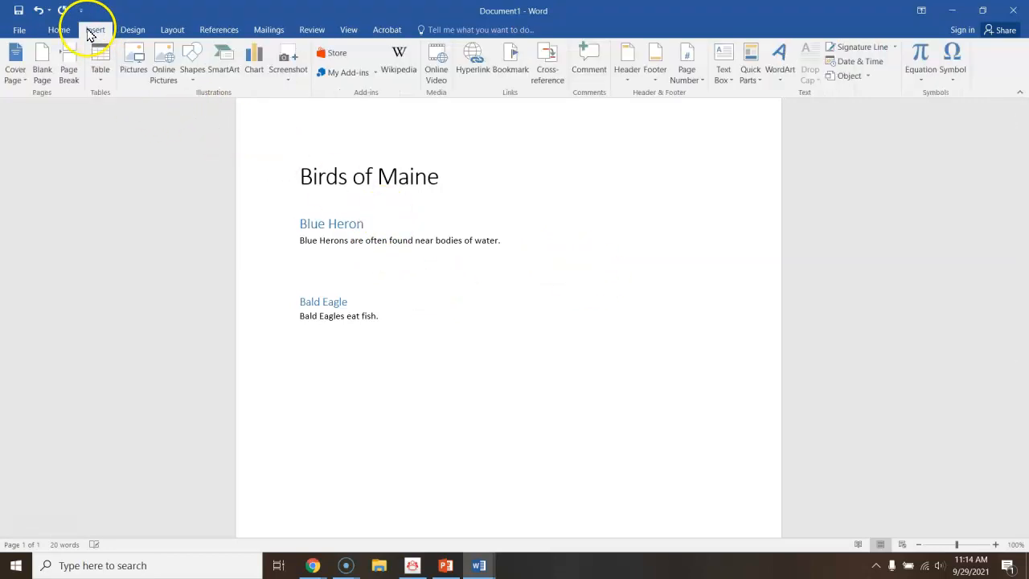
{"action": "left_click", "coordinate": [164, 74]}
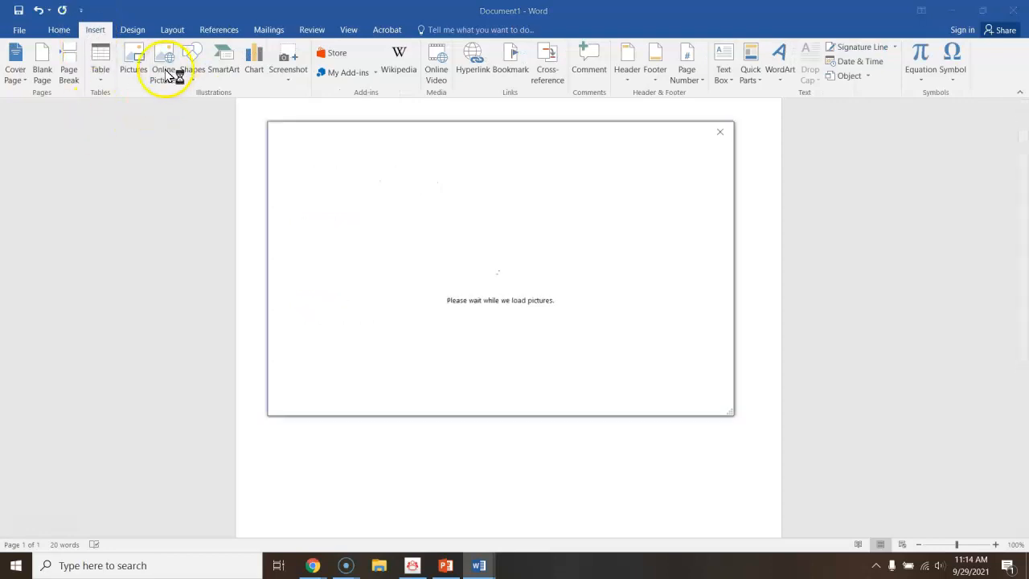
{"action": "left_click", "coordinate": [577, 201]}
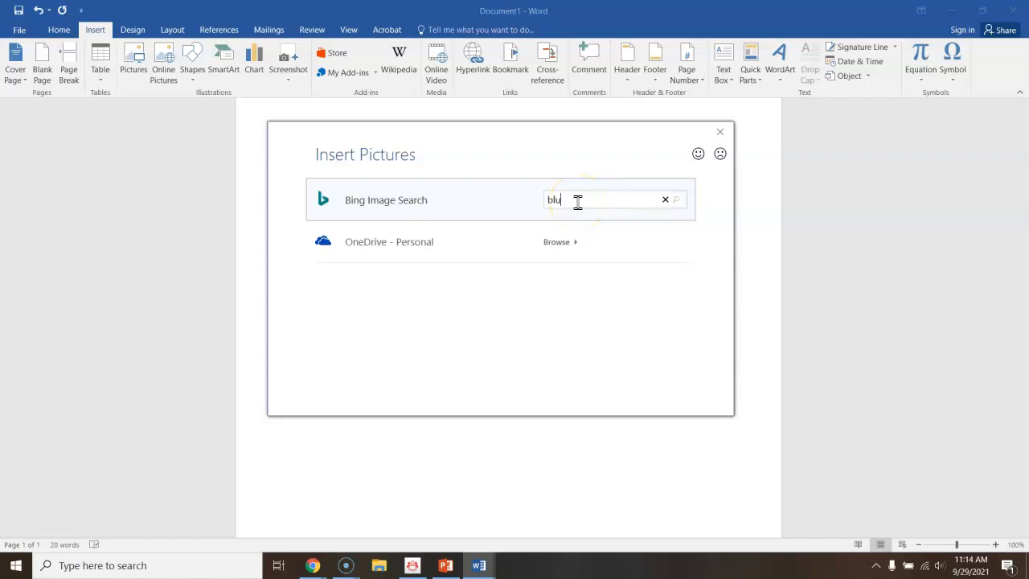
{"action": "key", "text": "Return"}
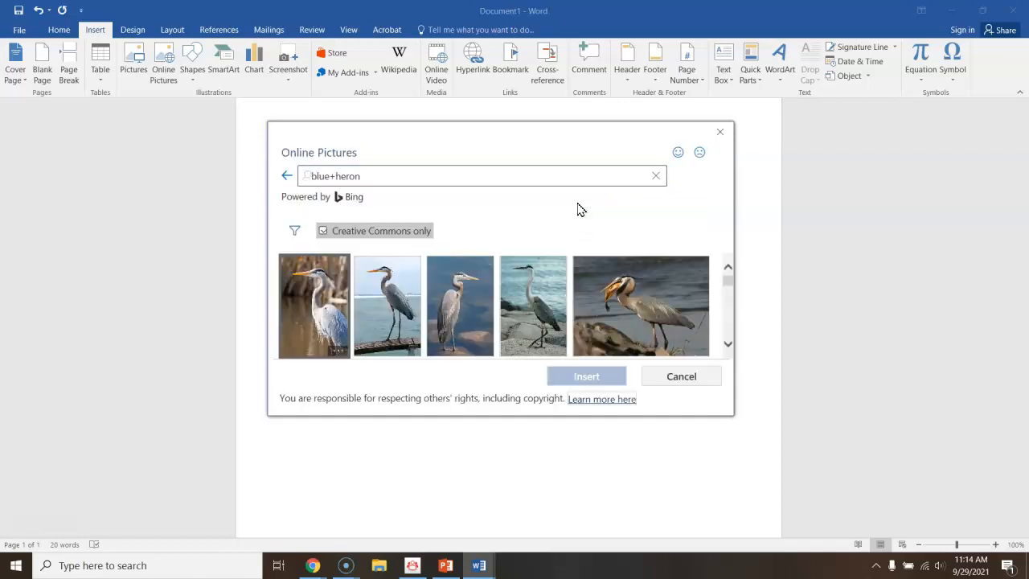
{"action": "left_click", "coordinate": [520, 185]}
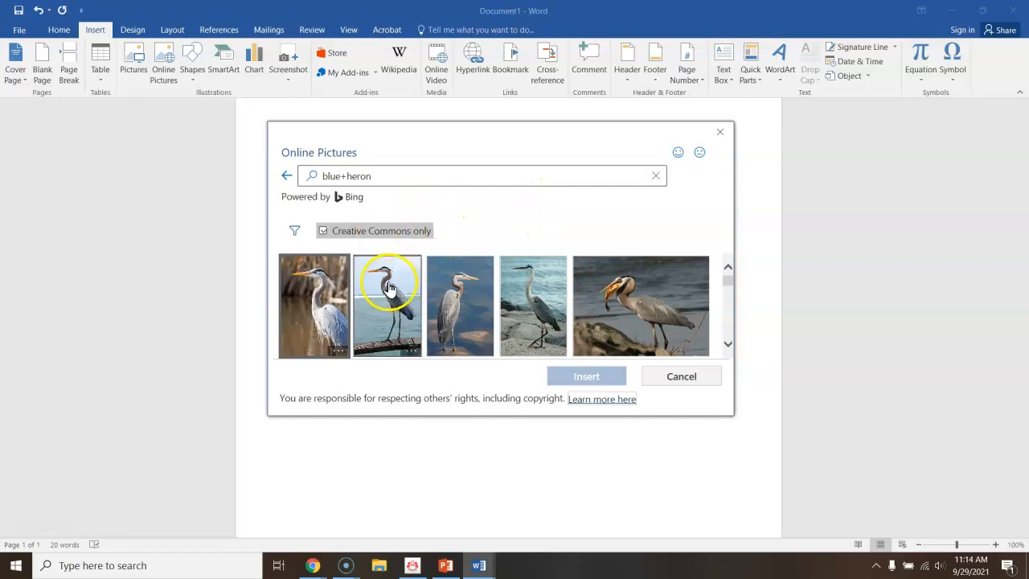
{"action": "left_click", "coordinate": [305, 296]}
{"action": "left_click", "coordinate": [597, 380]}
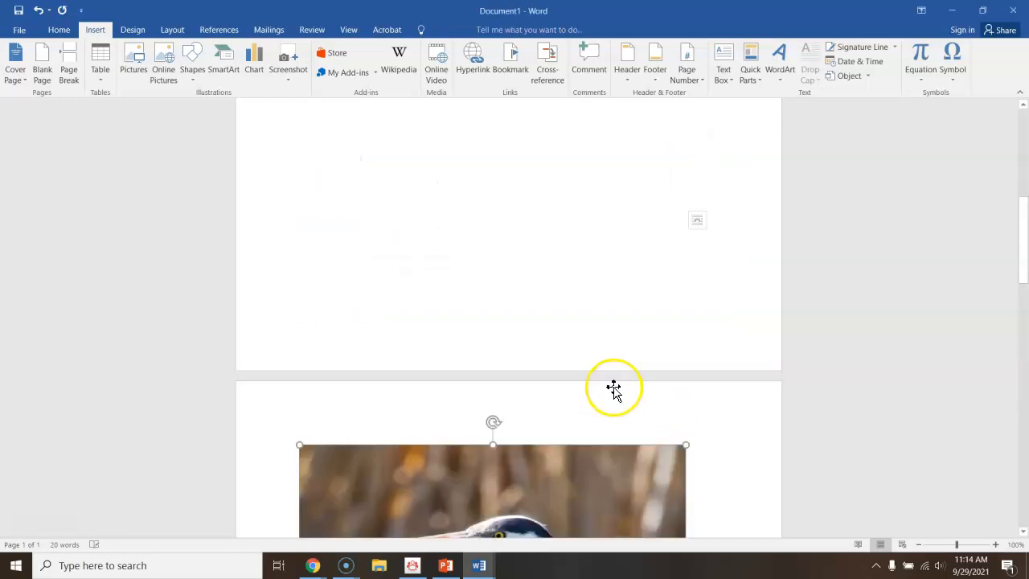
Resize the heron picture to about 3.09 inches high by 2.06 inches wide.
{"action": "scroll", "coordinate": [611, 402], "scroll_direction": "down", "scroll_amount": 5}
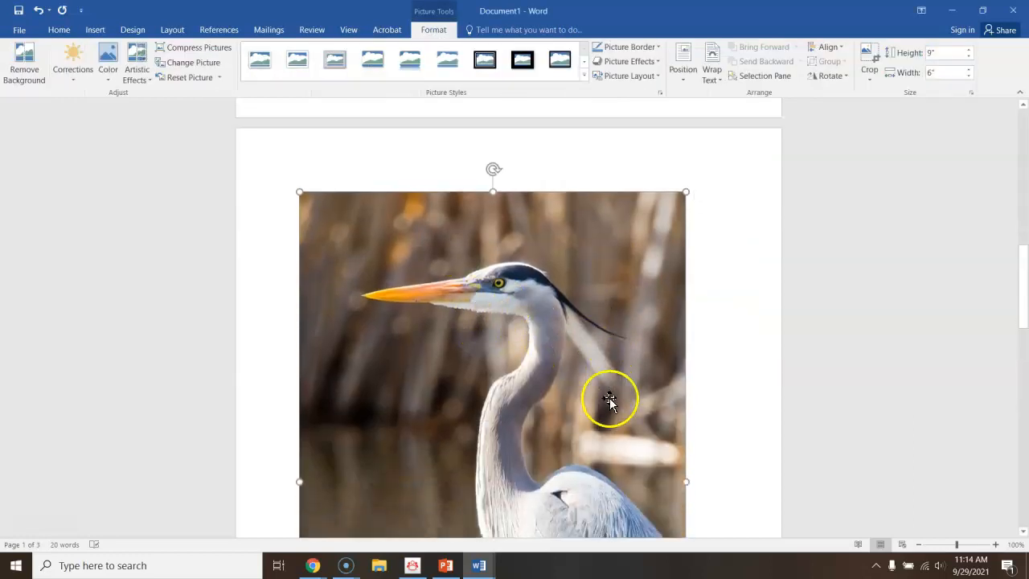
{"action": "scroll", "coordinate": [676, 442], "scroll_direction": "down", "scroll_amount": 2}
{"action": "left_click_drag", "start_coordinate": [684, 467], "coordinate": [453, 151]}
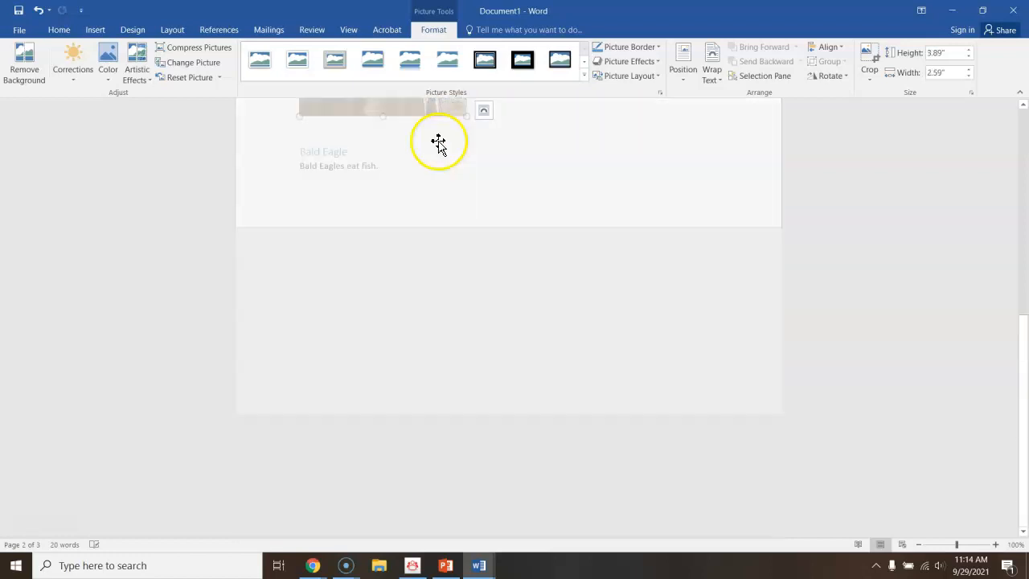
{"action": "scroll", "coordinate": [535, 312], "scroll_direction": "up", "scroll_amount": 8}
{"action": "scroll", "coordinate": [529, 361], "scroll_direction": "down", "scroll_amount": 1}
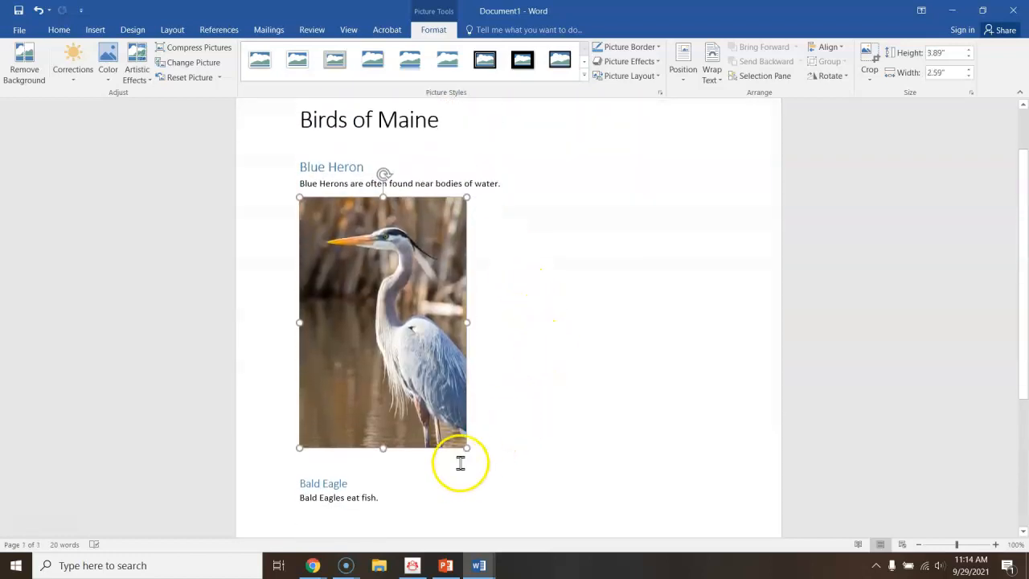
{"action": "left_click_drag", "start_coordinate": [465, 447], "coordinate": [432, 394]}
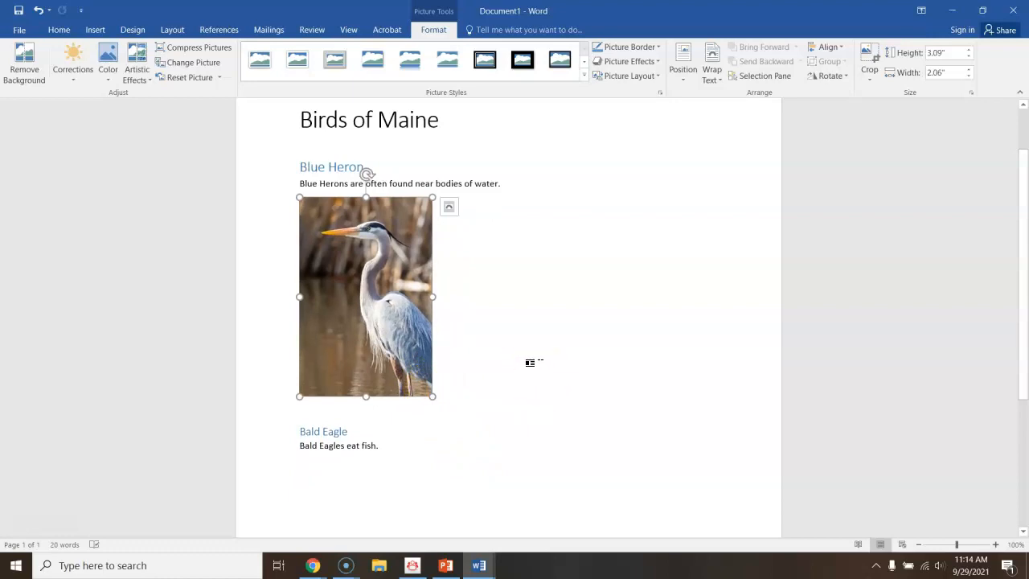
Give the heron picture alt text with the title "Blue Heron" and a short blue heron description, then close the pane.
{"action": "left_click", "coordinate": [444, 291]}
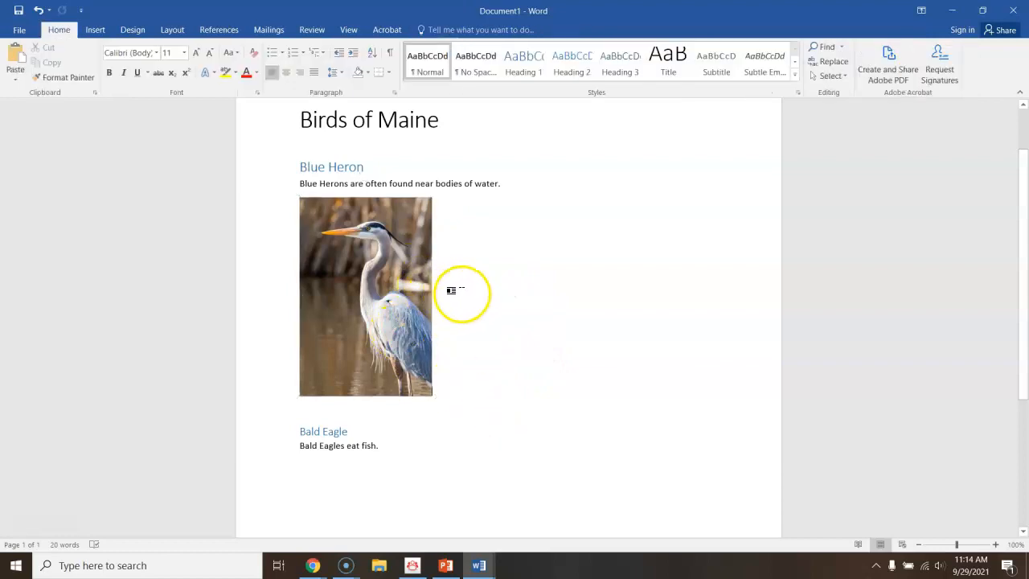
{"action": "right_click", "coordinate": [371, 295]}
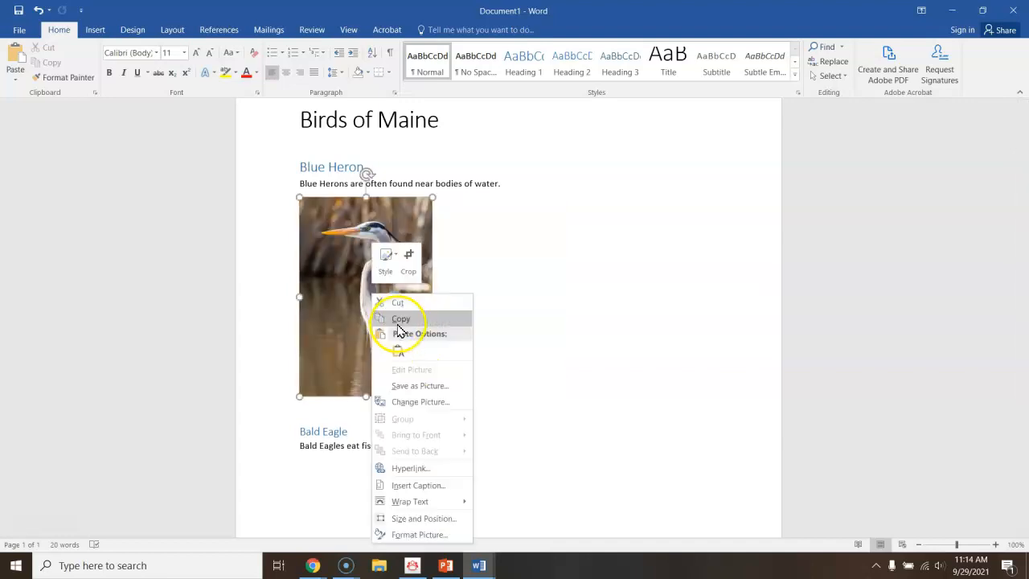
{"action": "left_click", "coordinate": [416, 535]}
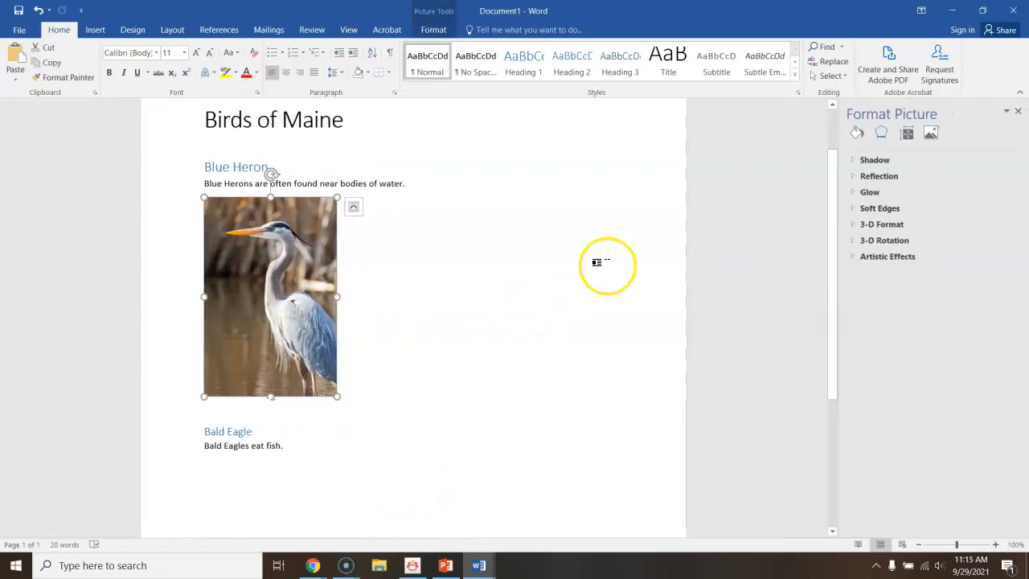
{"action": "left_click", "coordinate": [909, 134]}
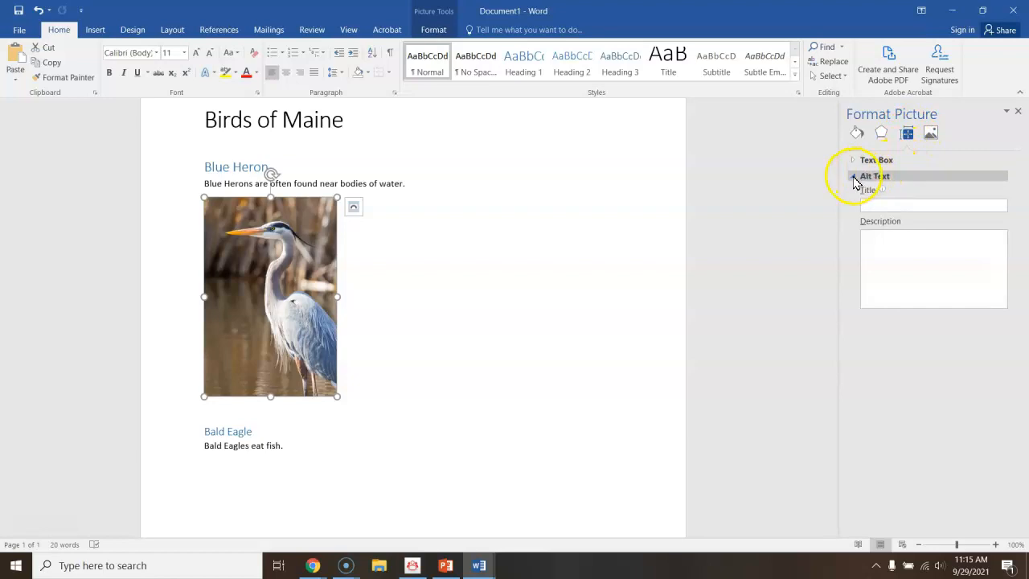
{"action": "left_click", "coordinate": [876, 204]}
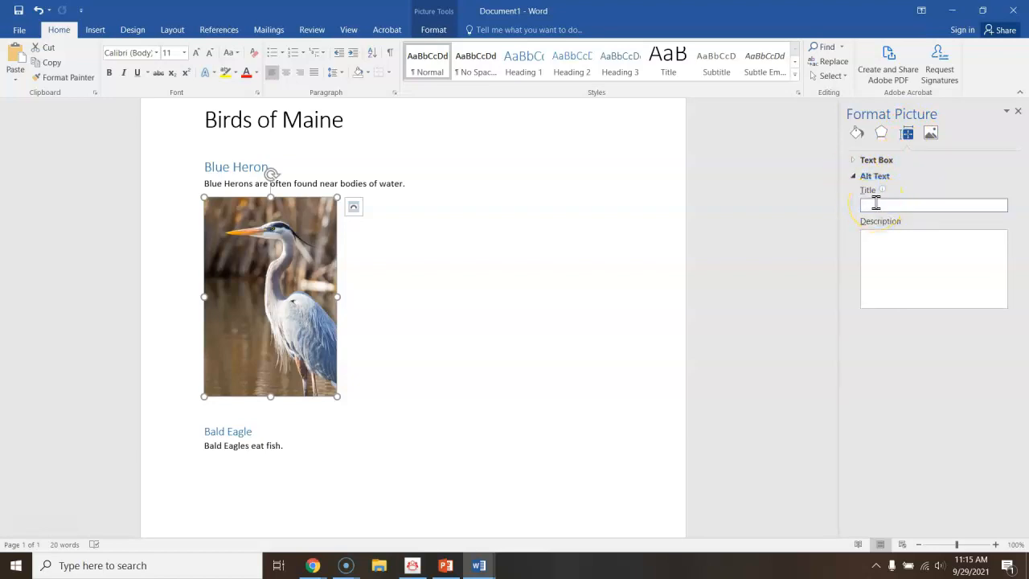
{"action": "type", "text": "Blue Heron"}
{"action": "left_click", "coordinate": [890, 253]}
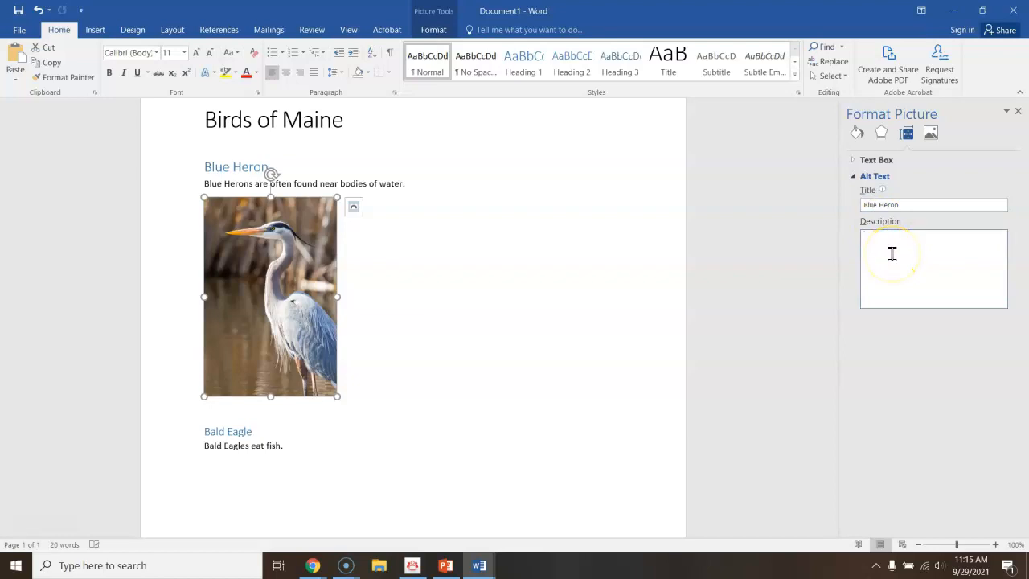
{"action": "type", "text": "Blue heron standing in water."}
{"action": "left_click", "coordinate": [1019, 113]}
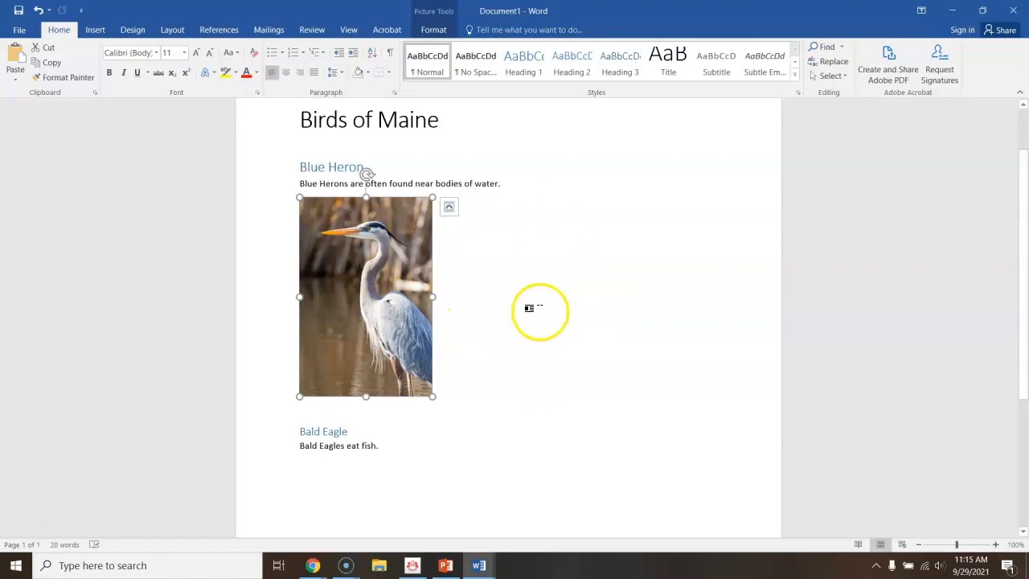
Run the accessibility check on the document.
{"action": "left_click", "coordinate": [20, 30]}
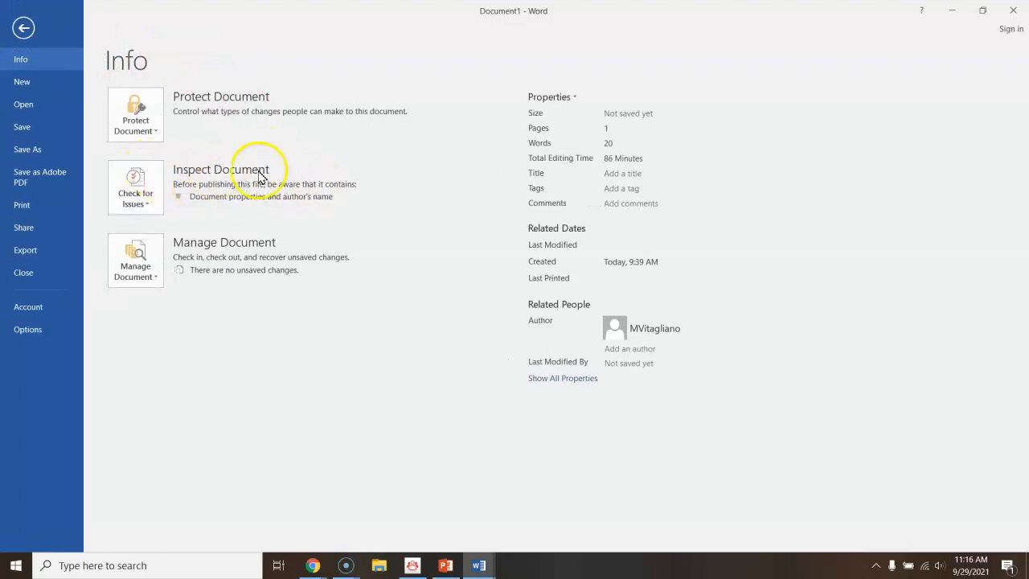
{"action": "left_click", "coordinate": [143, 195]}
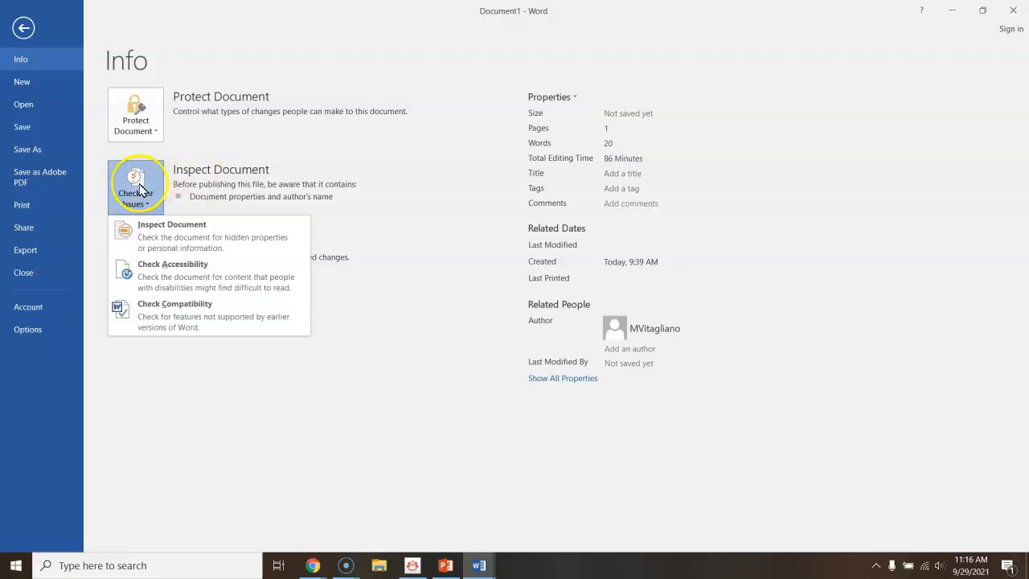
{"action": "left_click", "coordinate": [183, 276]}
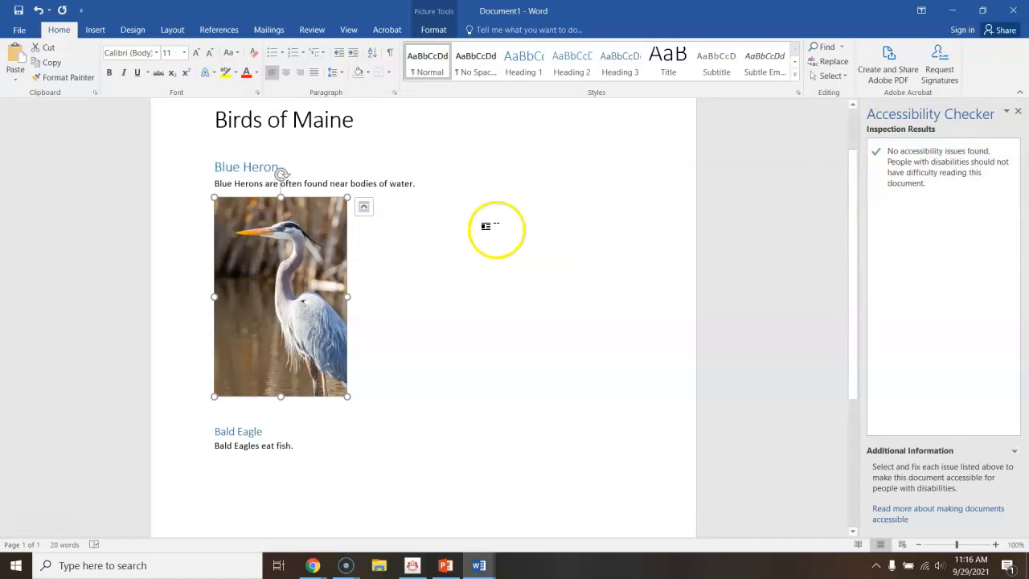
Save the document to the Desktop as a PDF named "Birds of Maine", keeping the document structure tags for accessibility.
{"action": "left_click", "coordinate": [22, 33]}
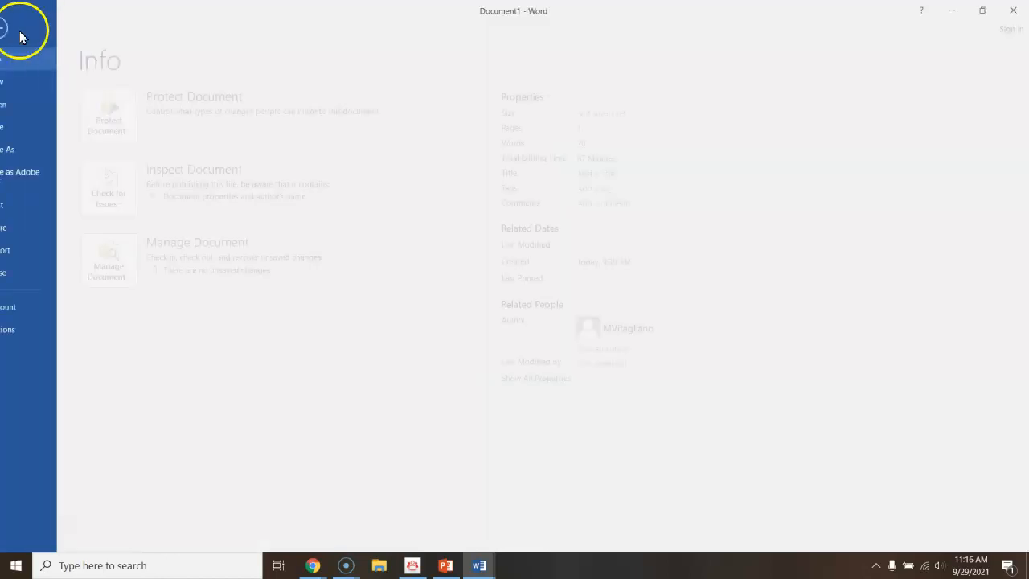
{"action": "left_click", "coordinate": [30, 151]}
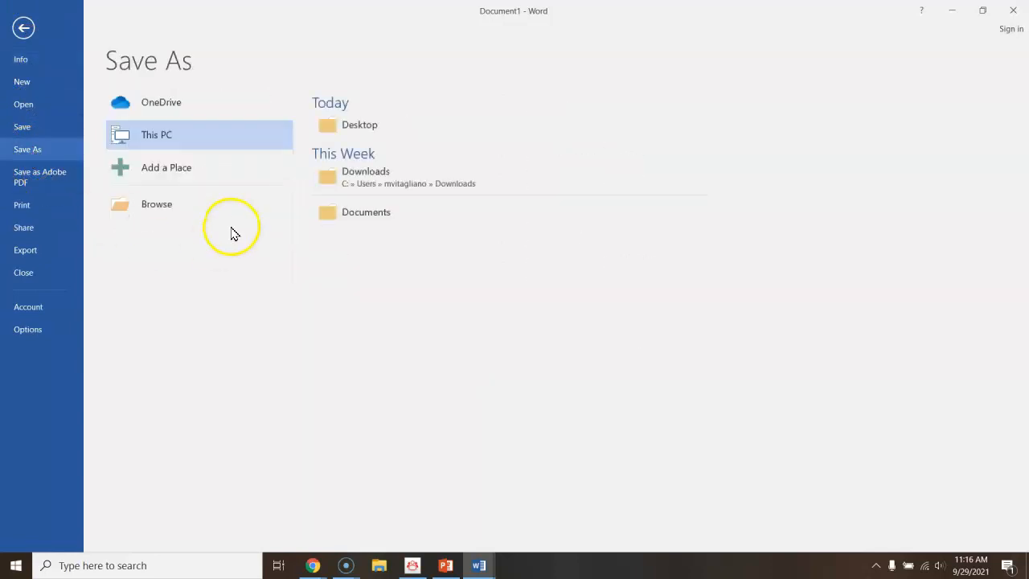
{"action": "left_click", "coordinate": [366, 129]}
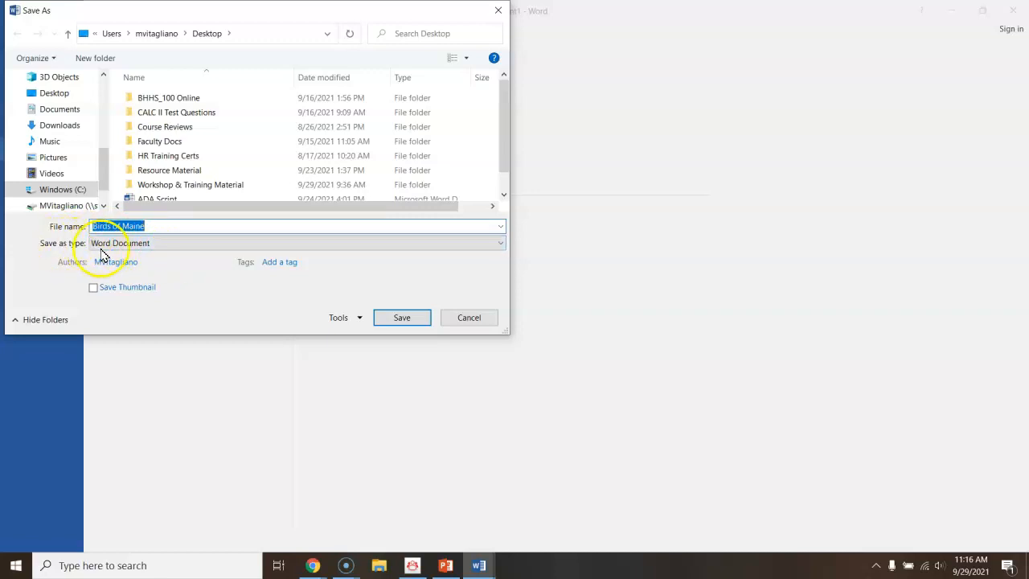
{"action": "left_click", "coordinate": [156, 245]}
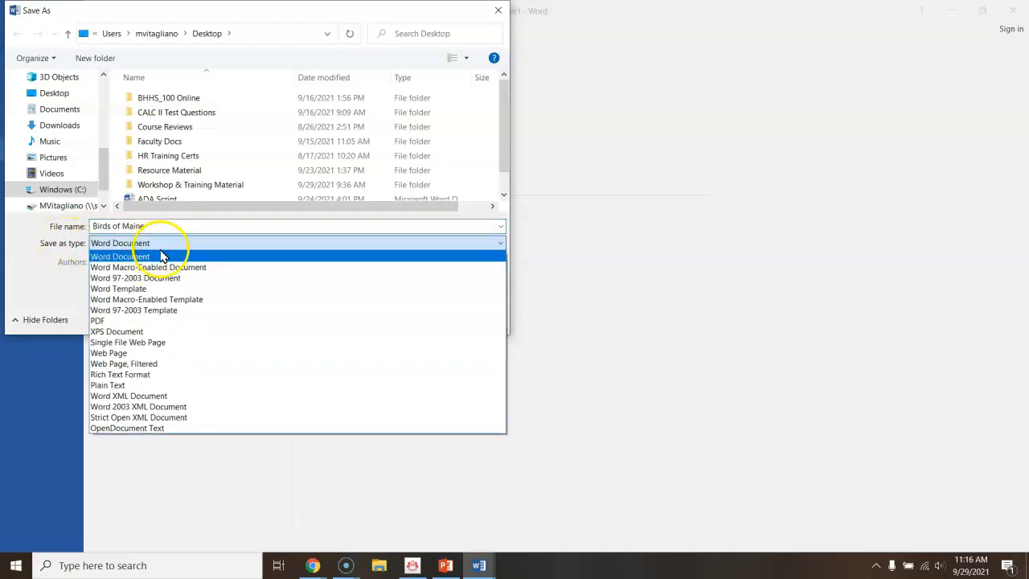
{"action": "left_click", "coordinate": [107, 322]}
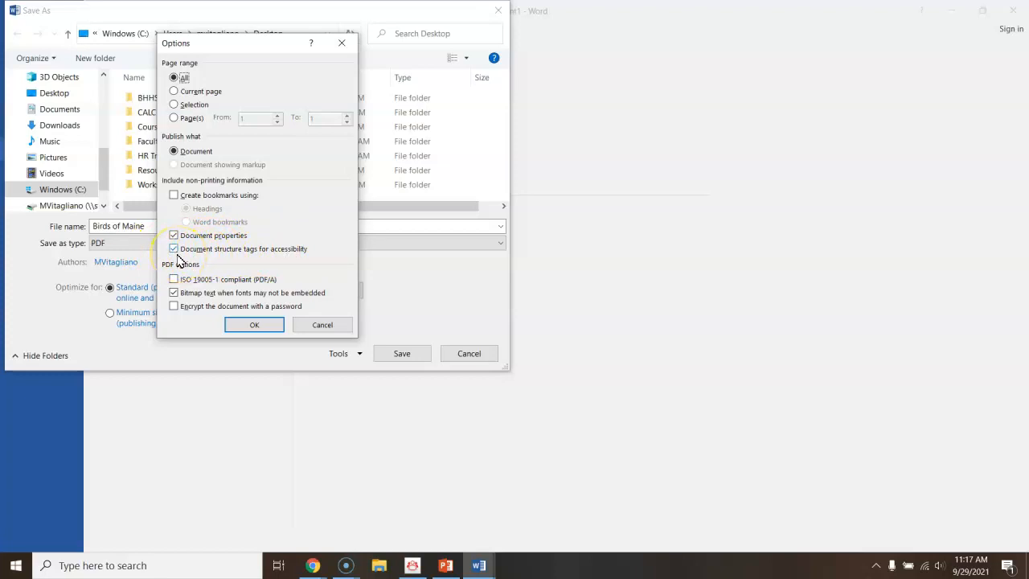
{"action": "left_click", "coordinate": [253, 325]}
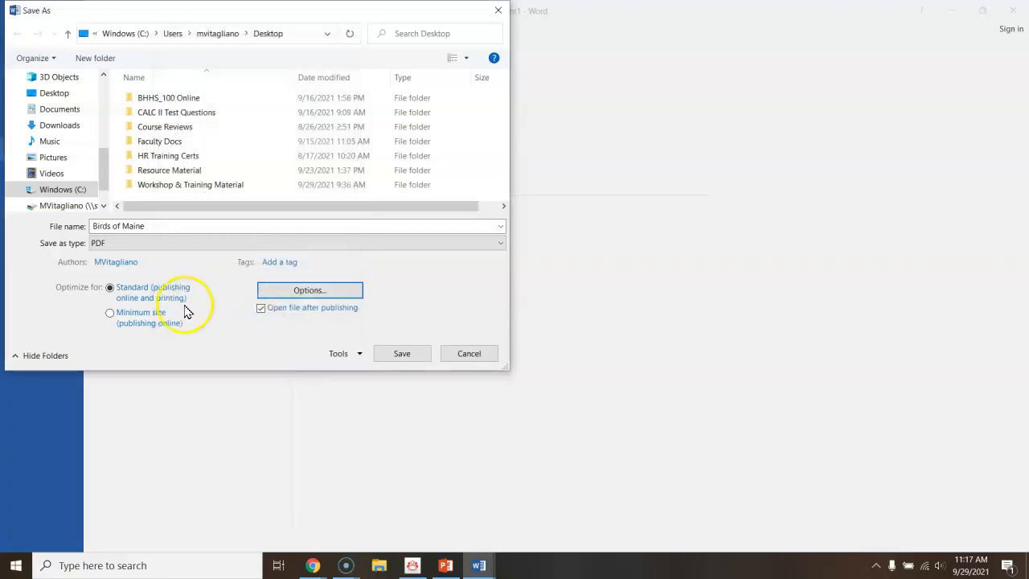
{"action": "left_click", "coordinate": [401, 354]}
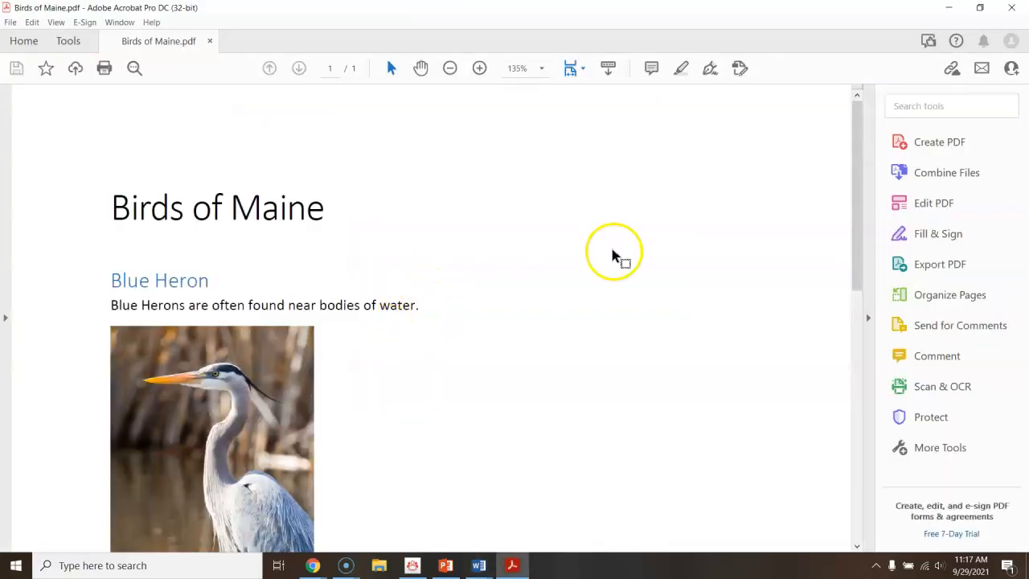
Look through the exported PDF and open its document properties to check whether it is tagged.
{"action": "scroll", "coordinate": [464, 271], "scroll_direction": "down", "scroll_amount": 2}
{"action": "scroll", "coordinate": [413, 299], "scroll_direction": "down", "scroll_amount": 2}
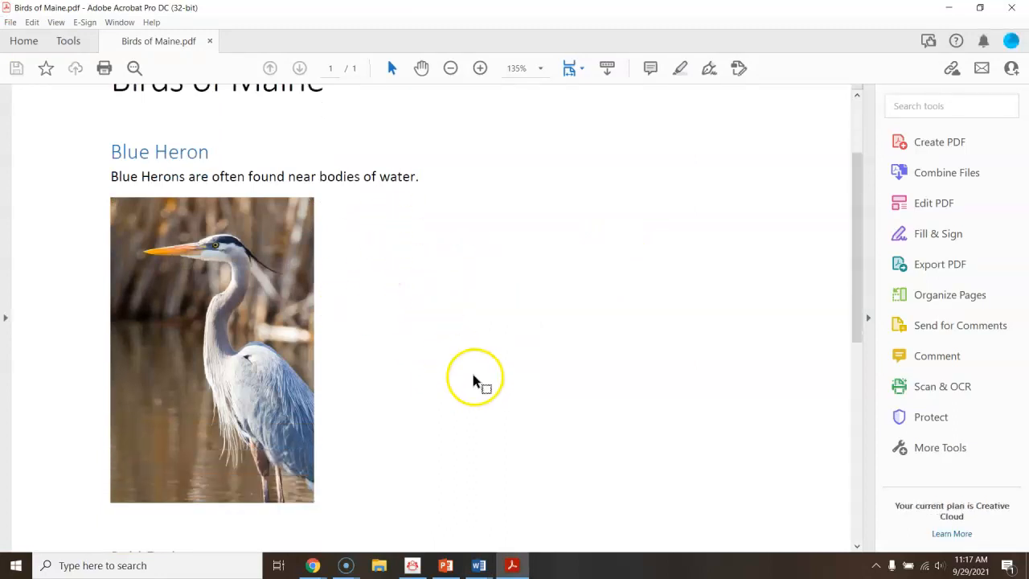
{"action": "scroll", "coordinate": [471, 377], "scroll_direction": "down", "scroll_amount": 4}
{"action": "scroll", "coordinate": [464, 378], "scroll_direction": "up", "scroll_amount": 4}
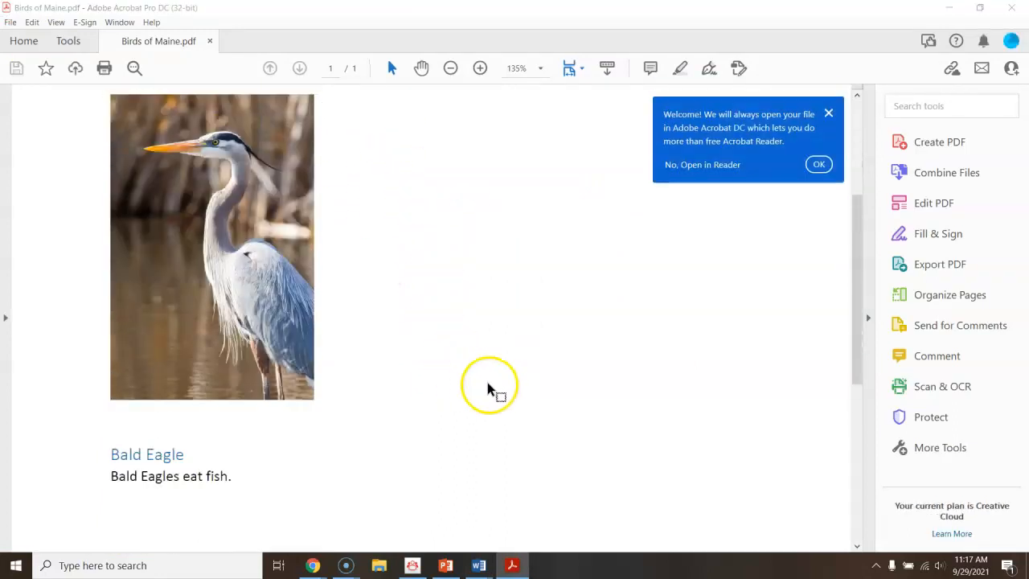
{"action": "scroll", "coordinate": [488, 385], "scroll_direction": "up", "scroll_amount": 8}
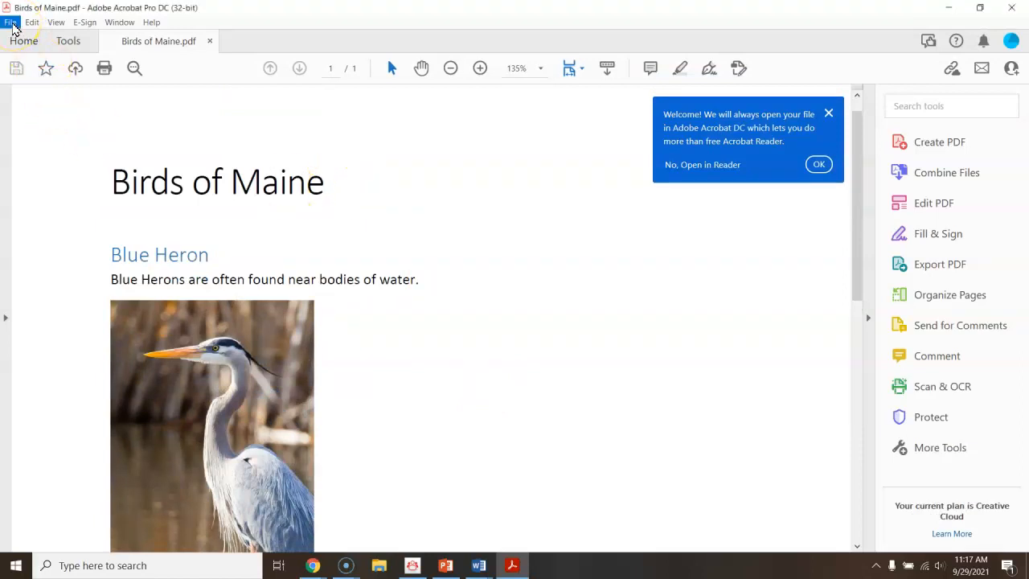
{"action": "left_click", "coordinate": [12, 25]}
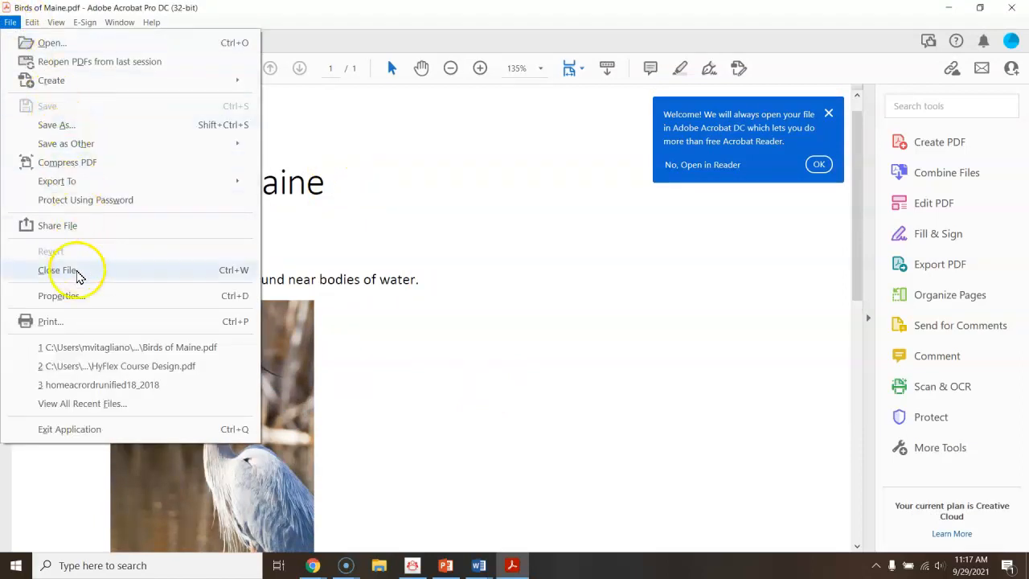
{"action": "left_click", "coordinate": [72, 296]}
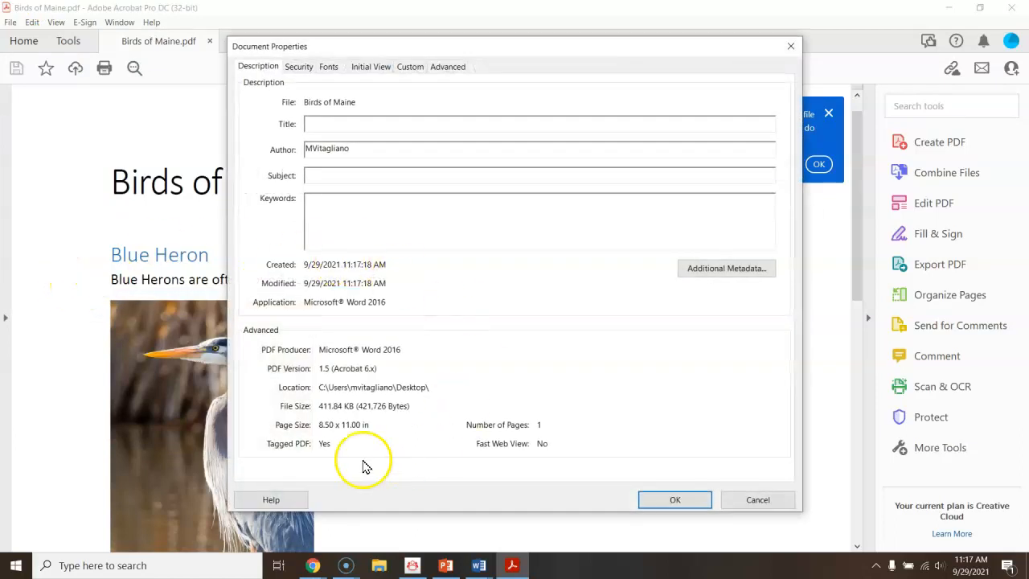